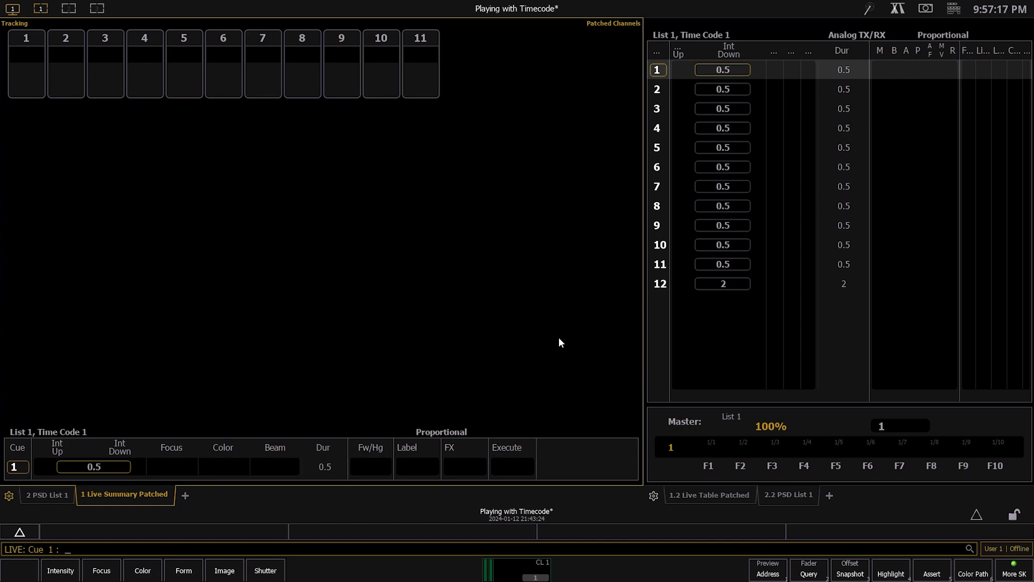
Step: Merge only the Macros from the Desktop's Timecode Play Time .esf2 show file
{"action": "left_click", "coordinate": [978, 513]}
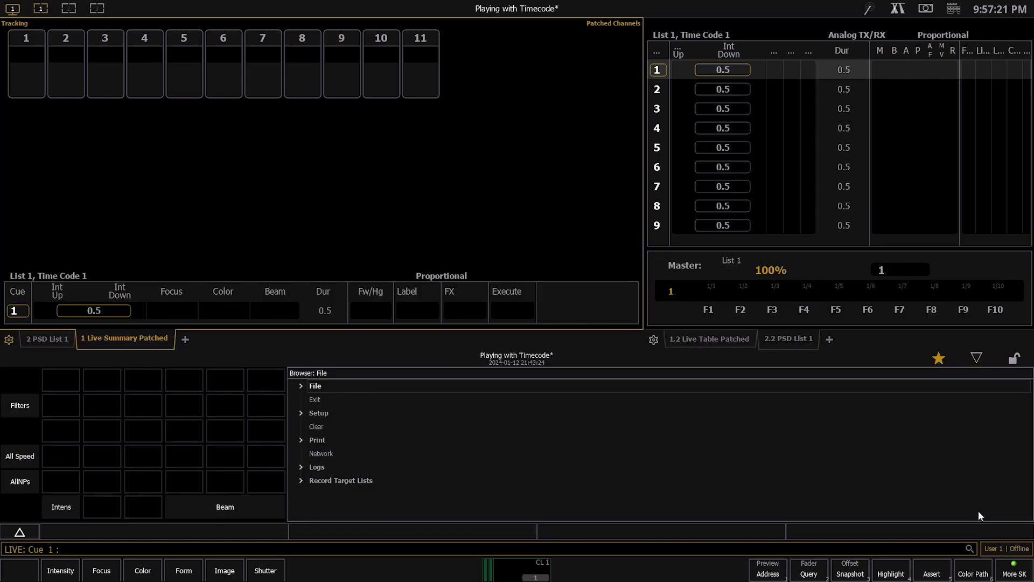
{"action": "left_click", "coordinate": [301, 387]}
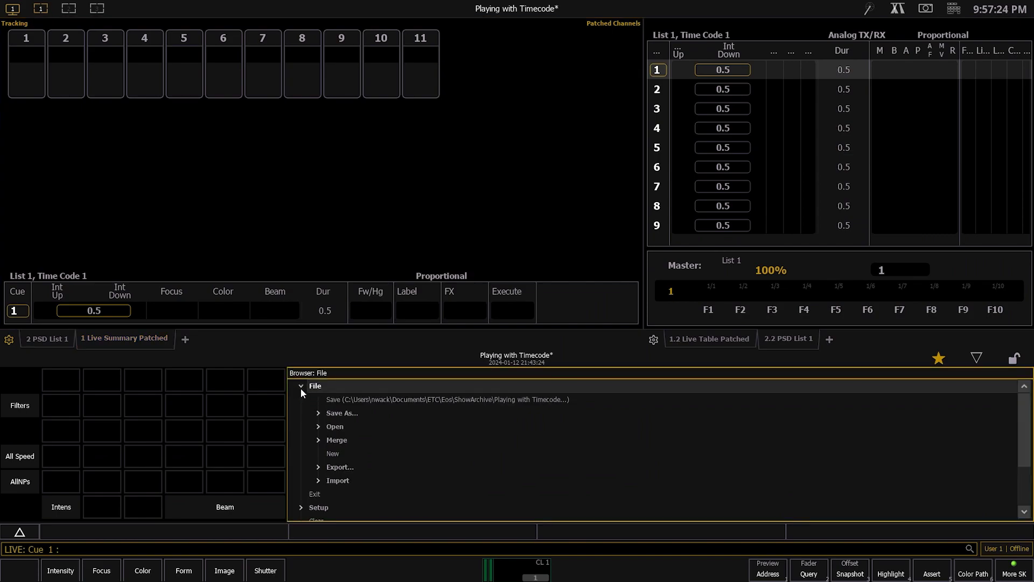
{"action": "left_click", "coordinate": [319, 440]}
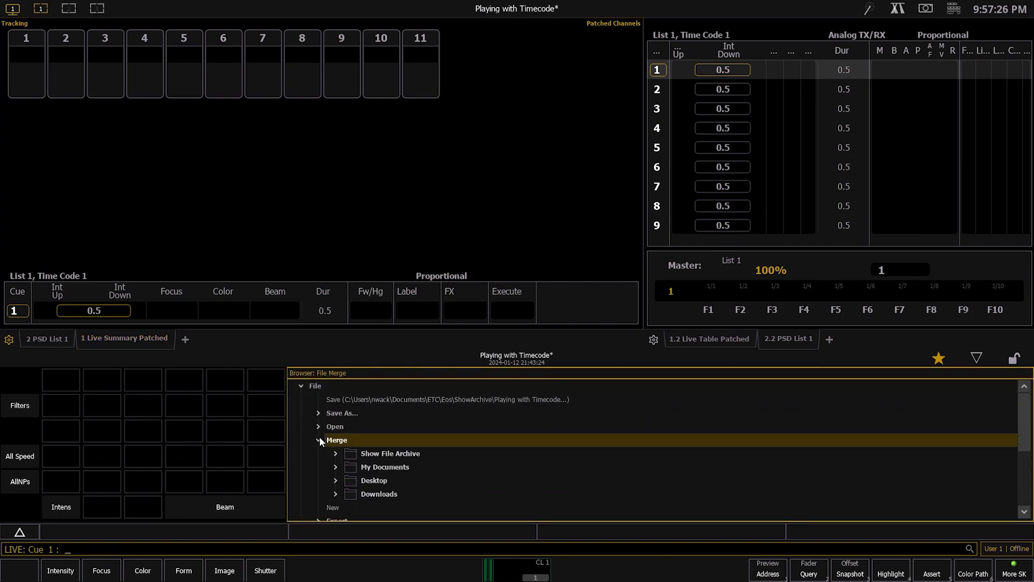
{"action": "left_click", "coordinate": [336, 480]}
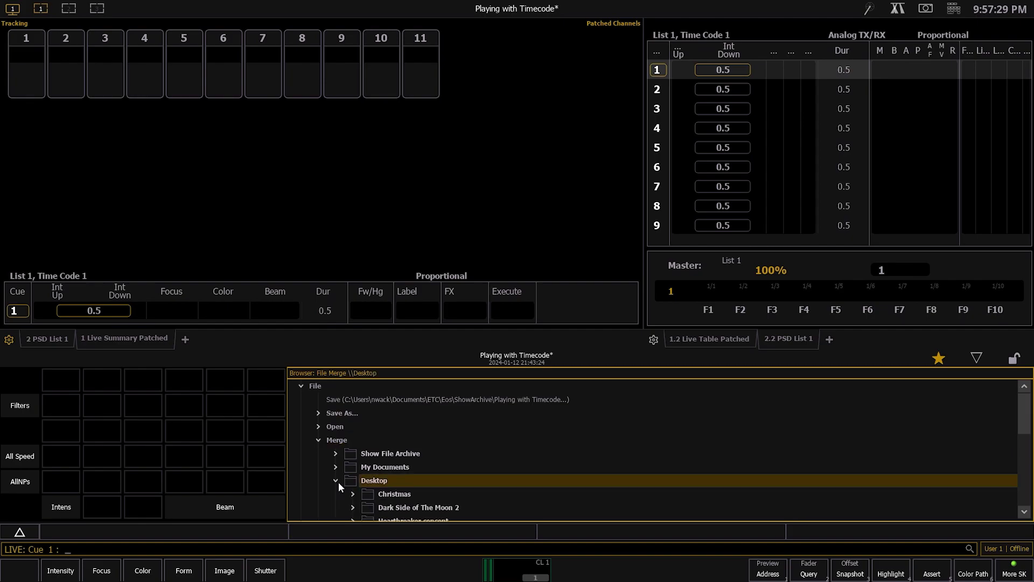
{"action": "scroll", "coordinate": [457, 493], "scroll_direction": "down", "scroll_amount": 2}
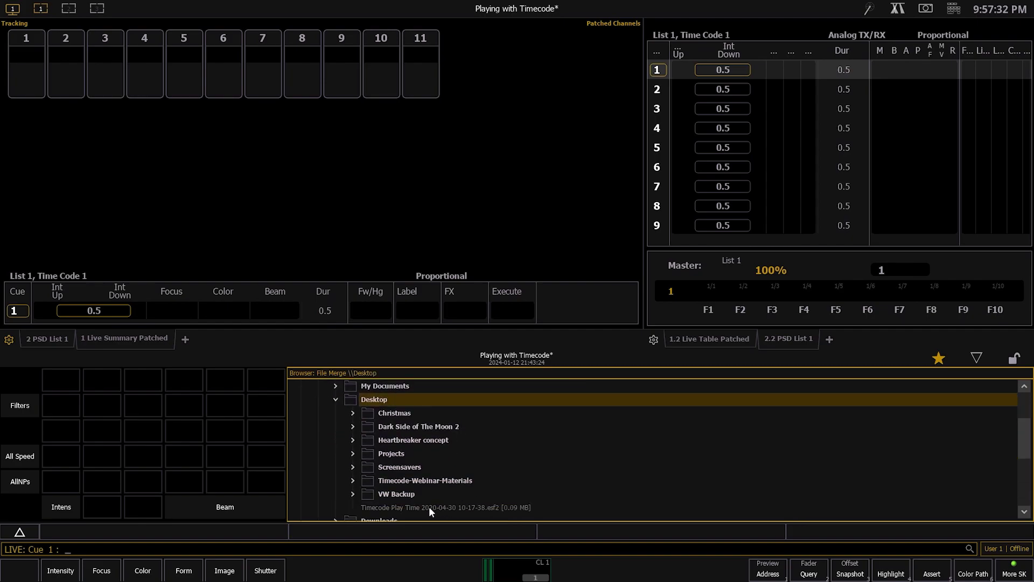
{"action": "double_click", "coordinate": [431, 509]}
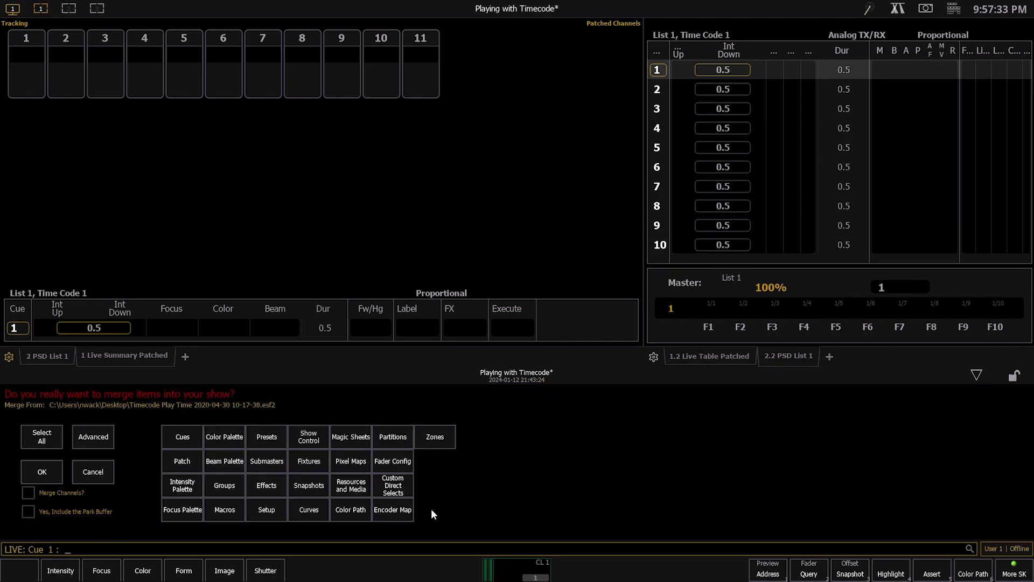
{"action": "left_click", "coordinate": [225, 509]}
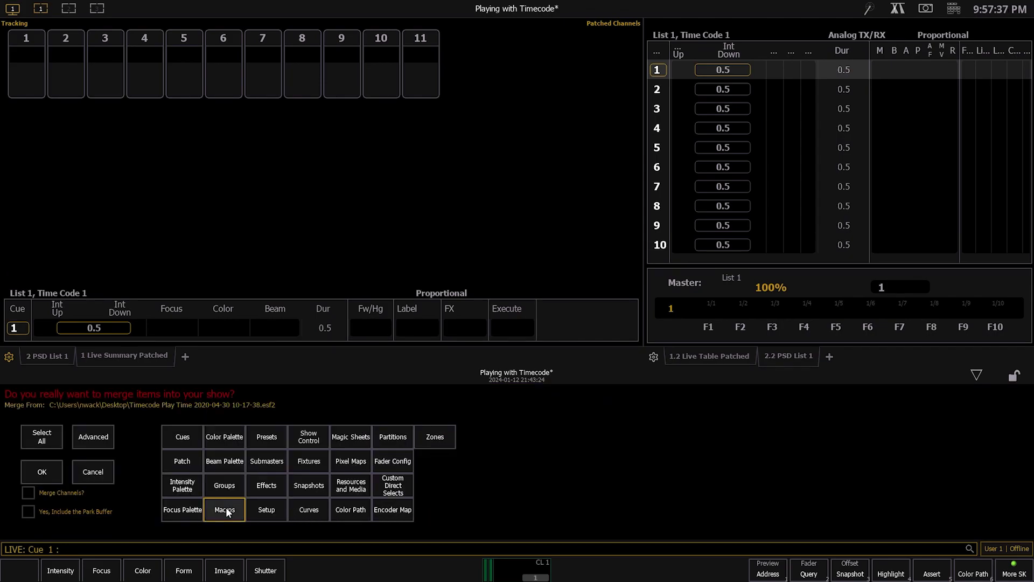
{"action": "left_click", "coordinate": [50, 478]}
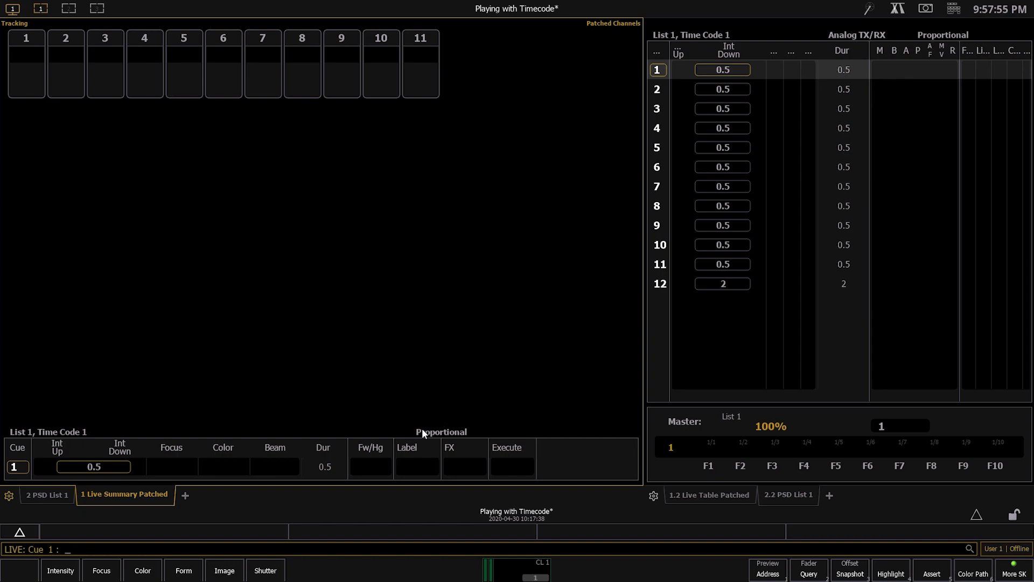
Step: Add a Direct Selects display as Tab 4 with Macros as its target type
{"action": "left_click", "coordinate": [185, 495]}
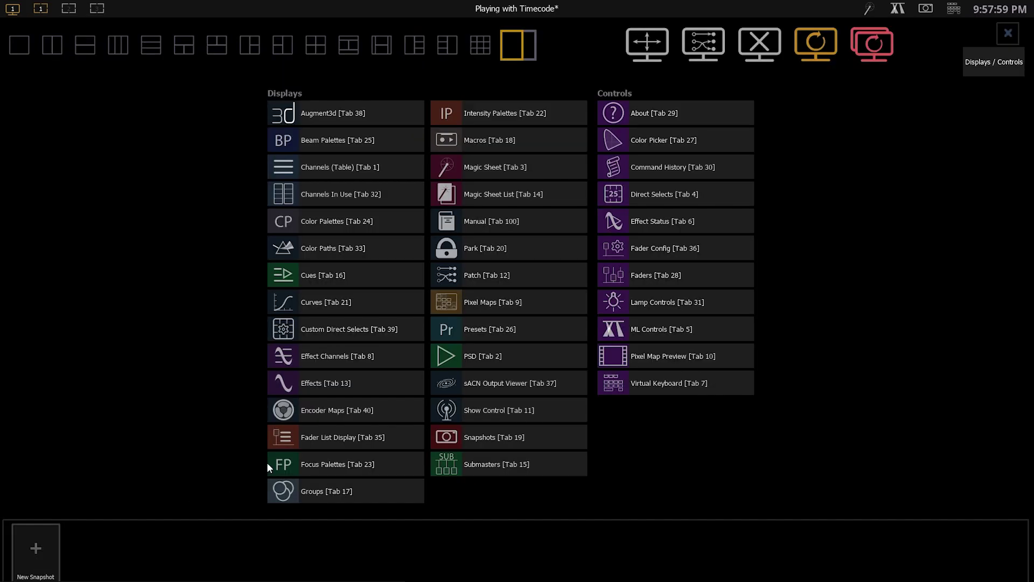
{"action": "left_click", "coordinate": [651, 196]}
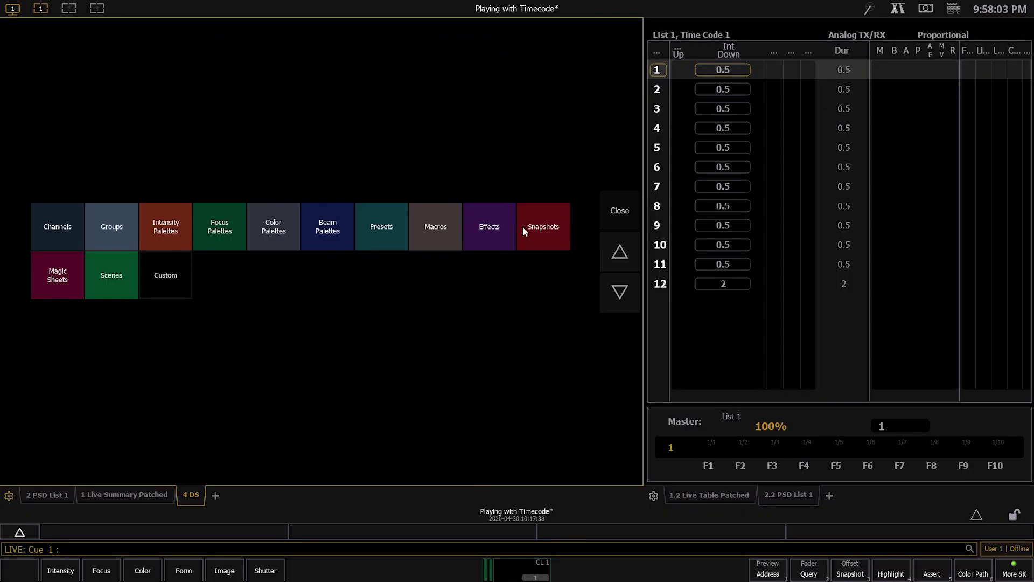
{"action": "left_click", "coordinate": [423, 239]}
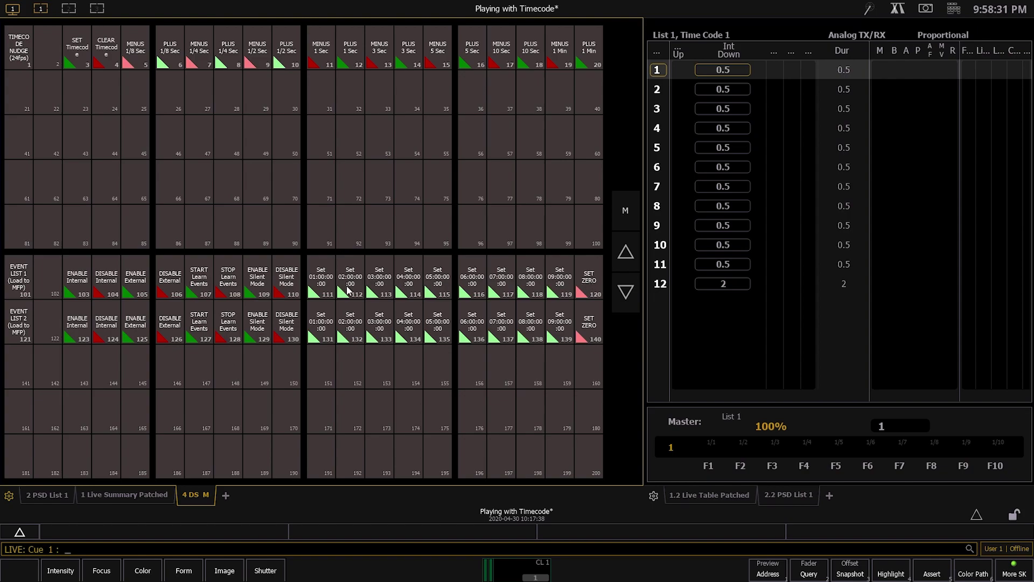
Step: Test macros 103 ENABLE Internal, 104 DISABLE Internal and 120 SET ZERO, then restart timecode with learning on
{"action": "left_click", "coordinate": [78, 291]}
{"action": "left_click", "coordinate": [109, 281]}
{"action": "left_click", "coordinate": [69, 285]}
{"action": "left_click", "coordinate": [594, 288]}
{"action": "left_click", "coordinate": [106, 280]}
{"action": "left_click", "coordinate": [589, 277]}
{"action": "left_click", "coordinate": [70, 292]}
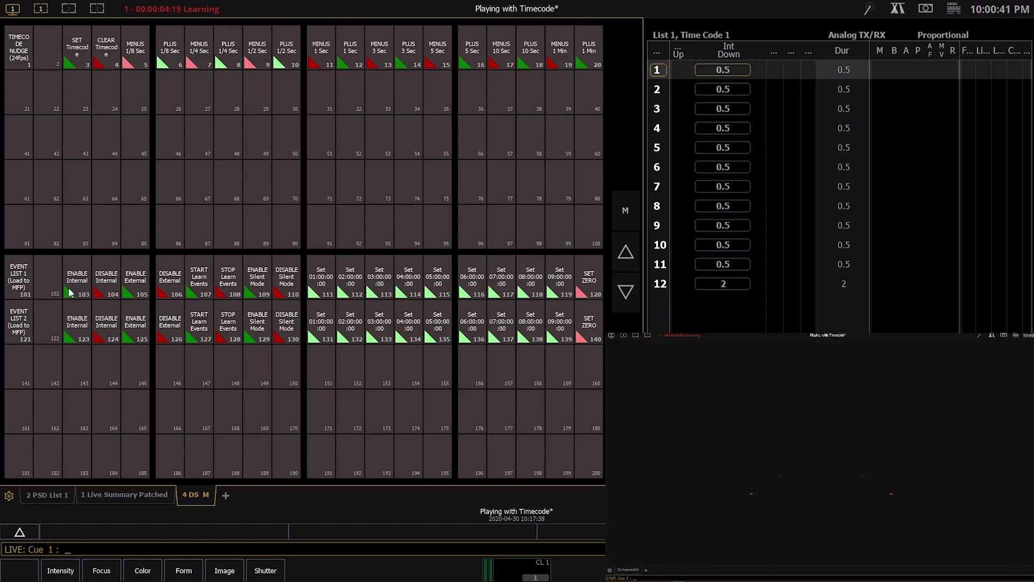
Step: Press GO repeatedly to run cues 2 through 12, learning each at its timecode
{"action": "key", "text": "ctrl+space"}
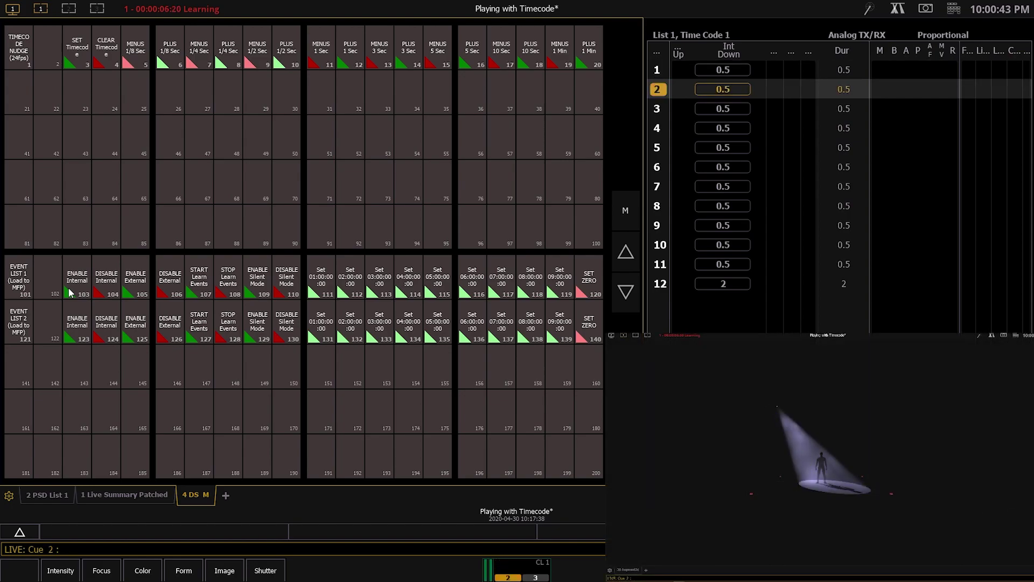
{"action": "key", "text": "ctrl+space"}
{"action": "key", "text": "ctrl+space"}
{"action": "key", "text": "ctrl+space"}
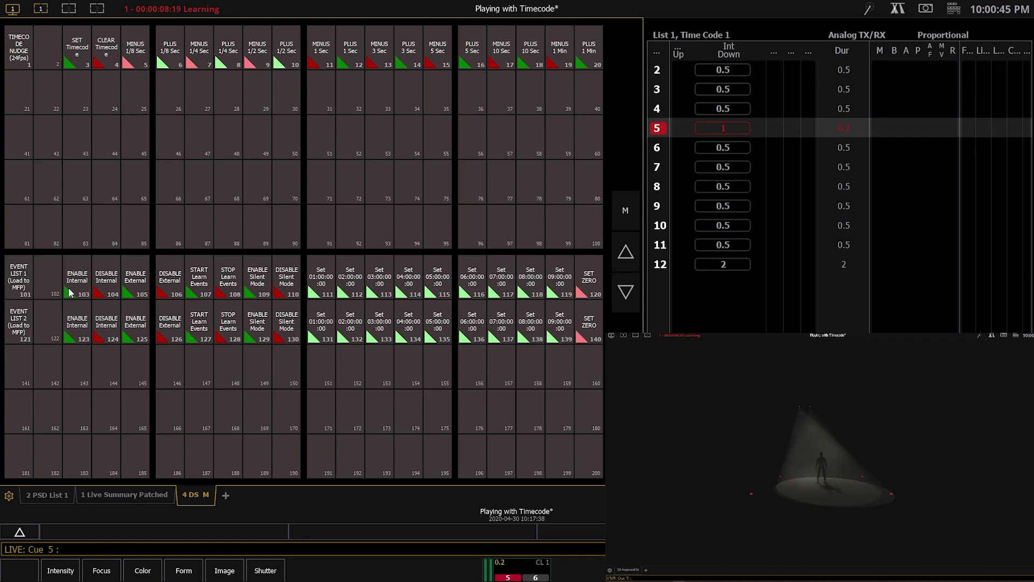
{"action": "key", "text": "ctrl+space"}
{"action": "key", "text": "ctrl+space"}
{"action": "key", "text": "ctrl+space"}
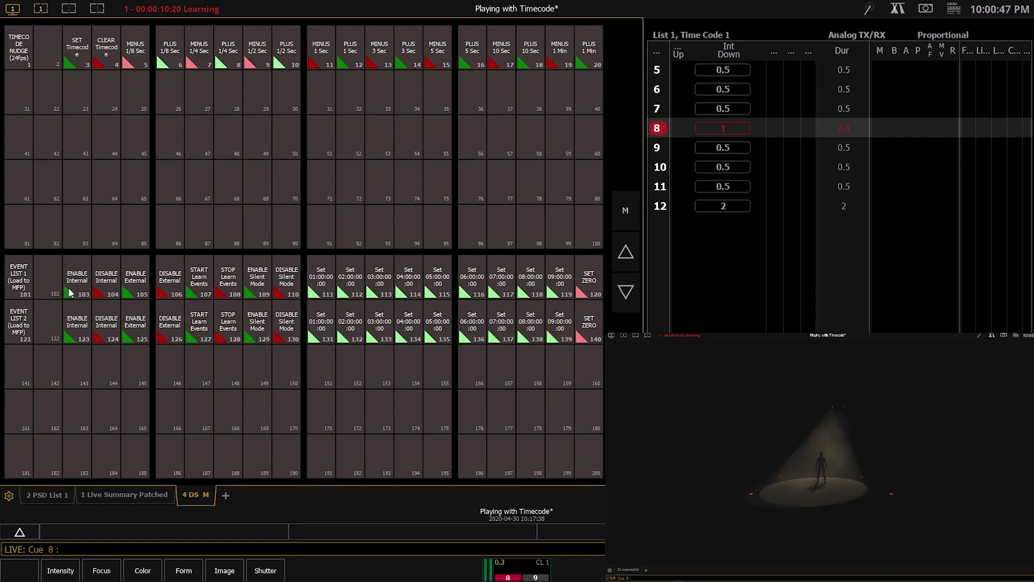
{"action": "key", "text": "ctrl+space"}
{"action": "key", "text": "ctrl+space"}
{"action": "key", "text": "ctrl+space"}
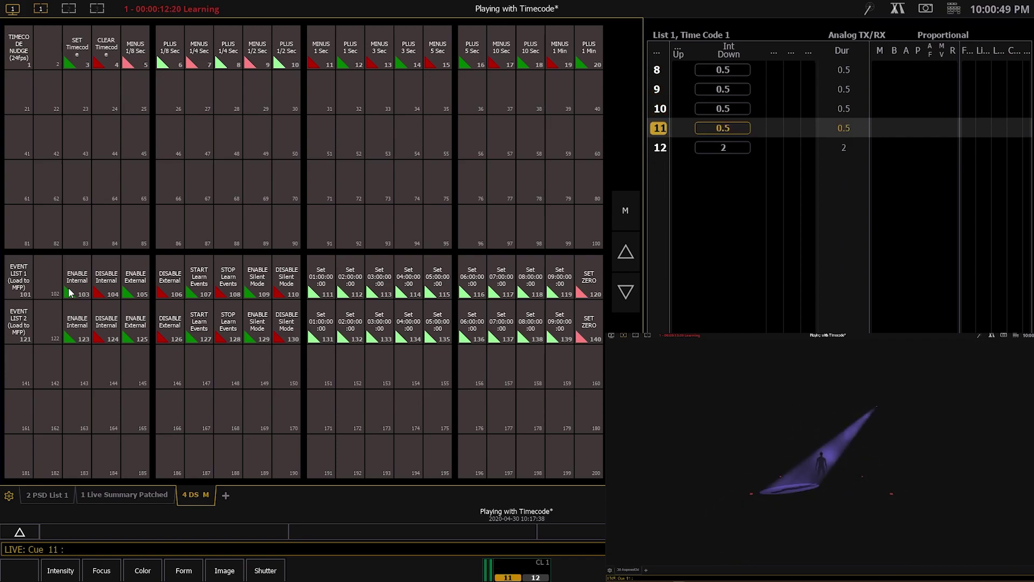
{"action": "key", "text": "ctrl+space"}
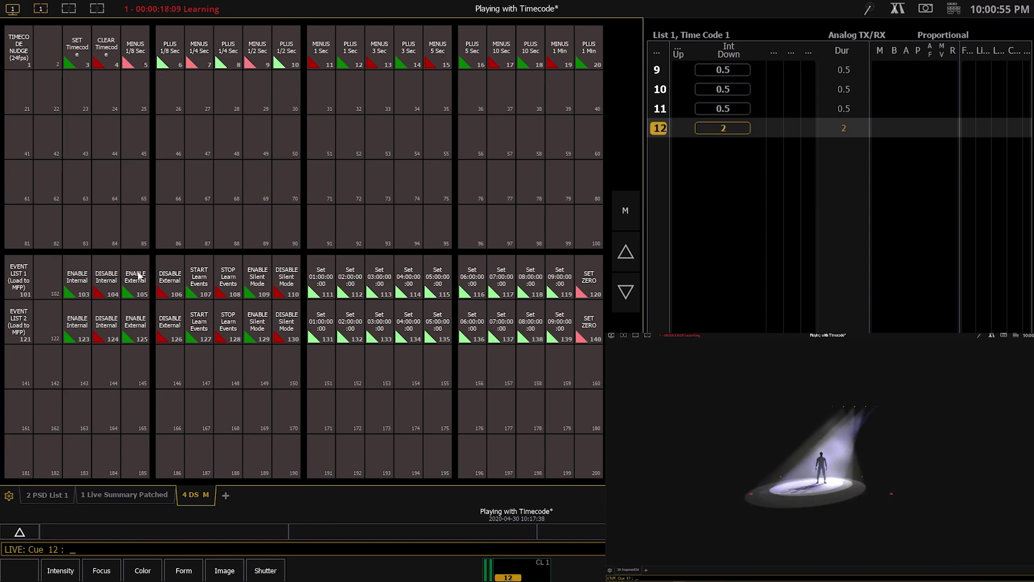
Step: Run macro 108 STOP Learn Events, then macro 104 DISABLE Internal
{"action": "left_click", "coordinate": [237, 292]}
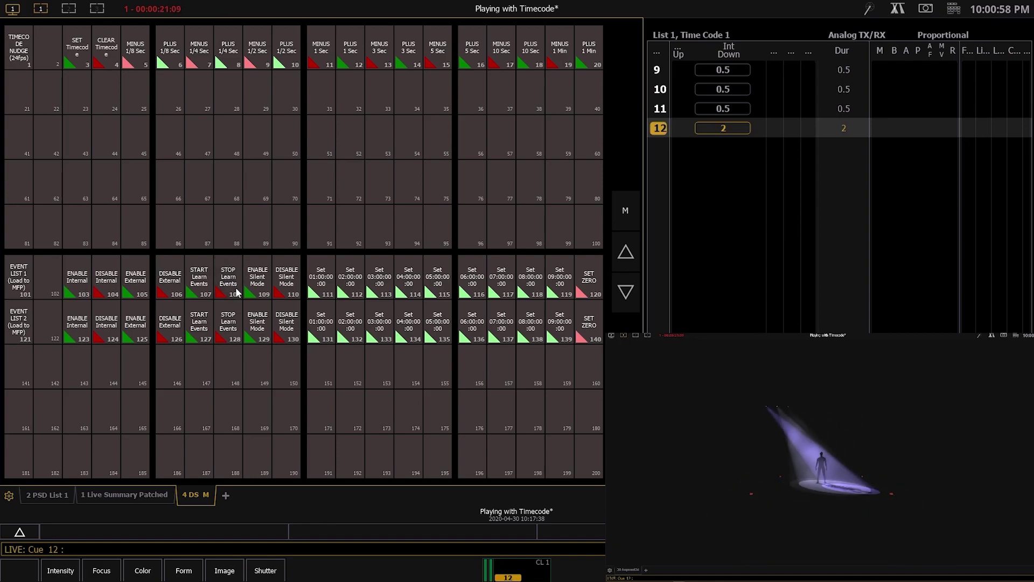
{"action": "left_click", "coordinate": [105, 286]}
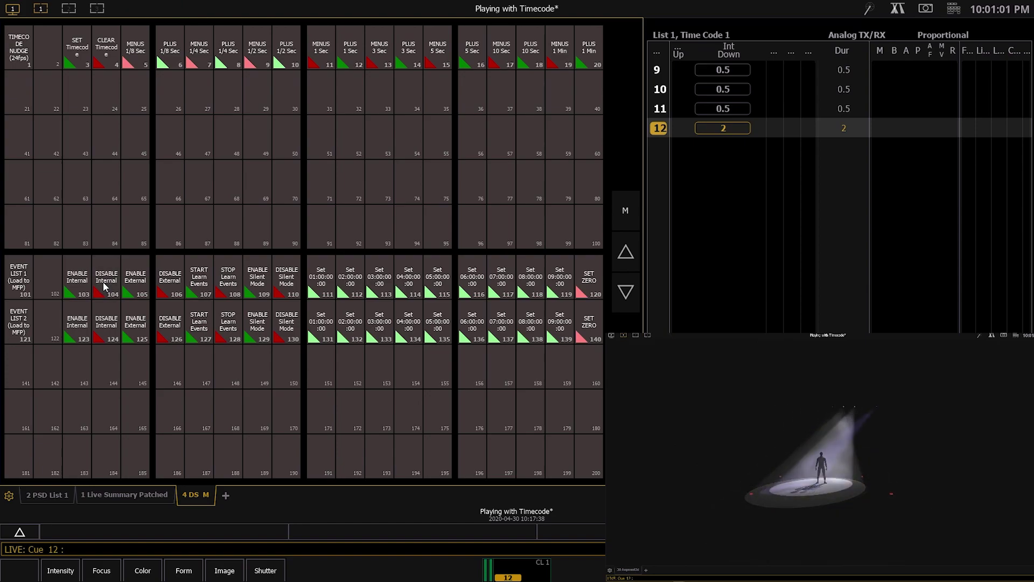